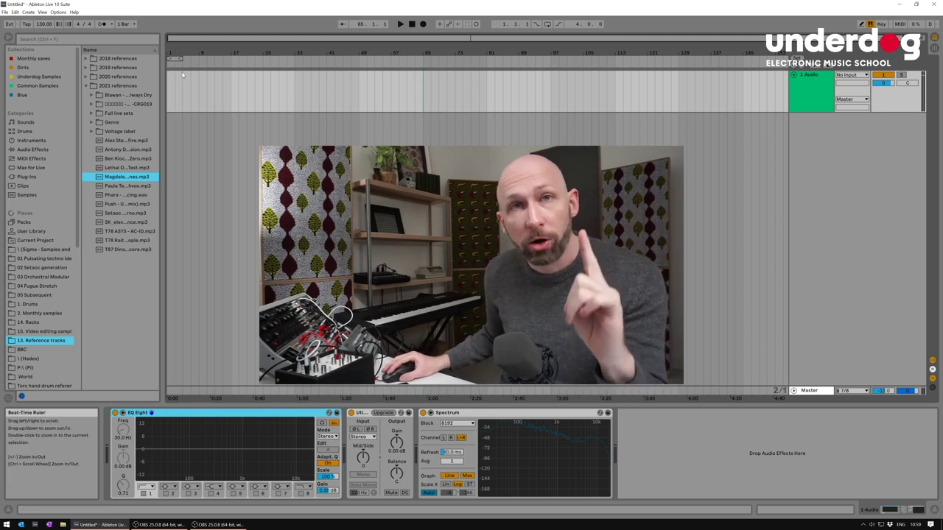
Step: Place the reference track Magdalena - Outlines.mp3 at the start of the empty audio track
drag(162, 76, 194, 75)
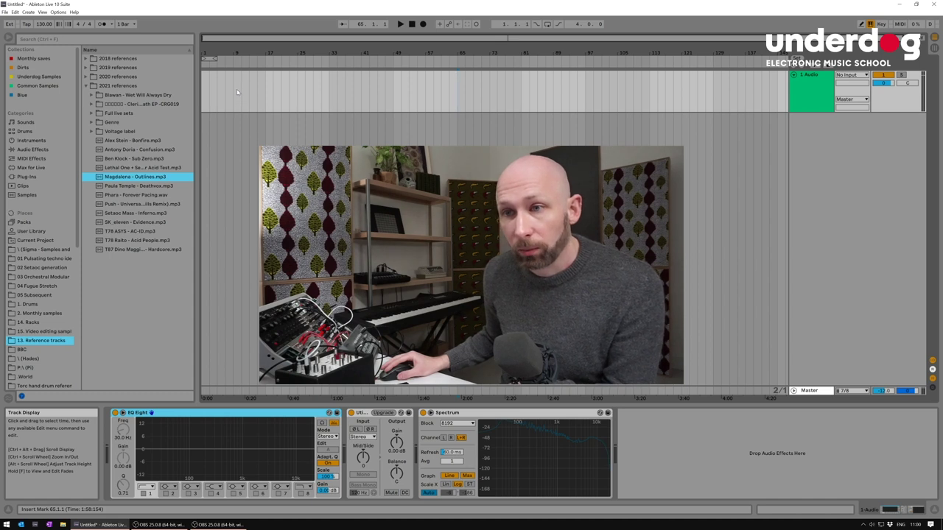
mouse_move(133, 177)
mouse_down()
mouse_move(155, 166)
mouse_move(219, 88)
mouse_move(200, 87)
mouse_move(210, 88)
mouse_up()
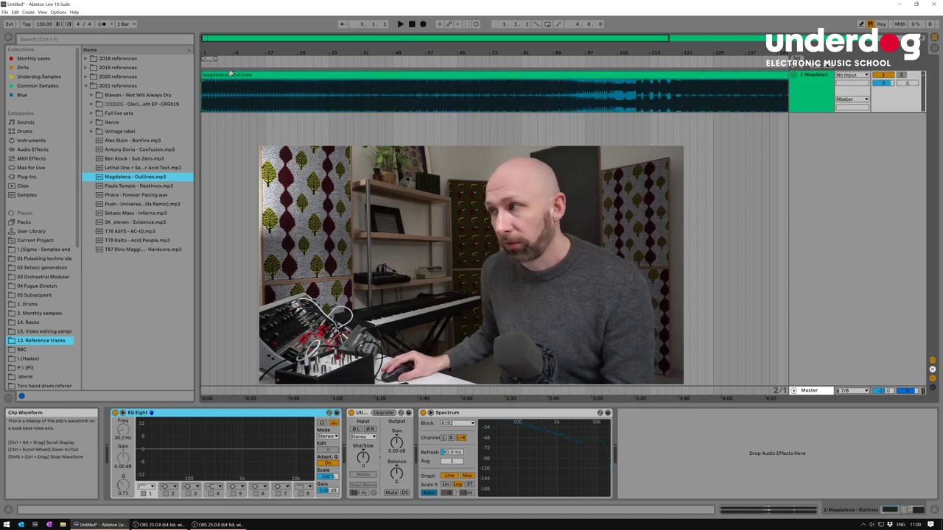
Step: Move the Magdalena - Outlines clip's start marker to its first kick transient, cutting off the silence before it
drag(231, 53, 231, 195)
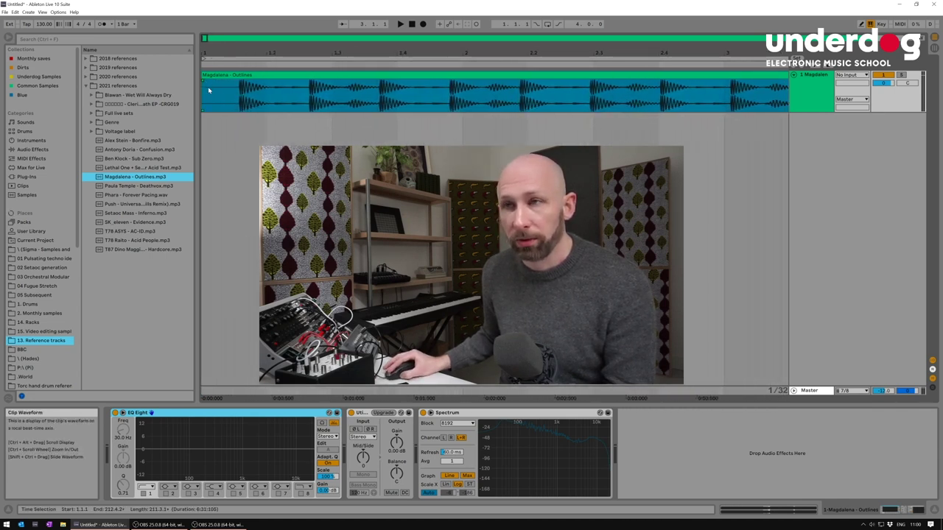
double_click(229, 76)
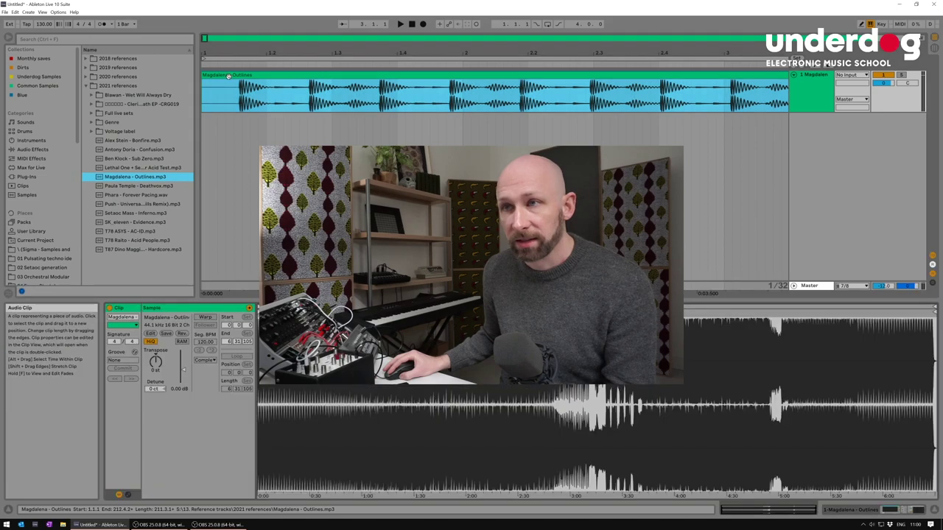
drag(262, 309, 261, 420)
key(plus)
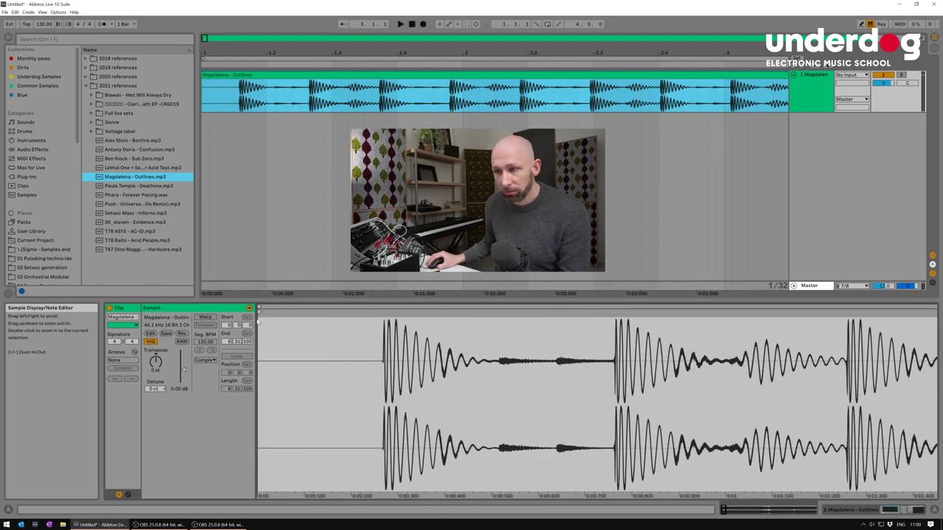
drag(259, 311, 384, 311)
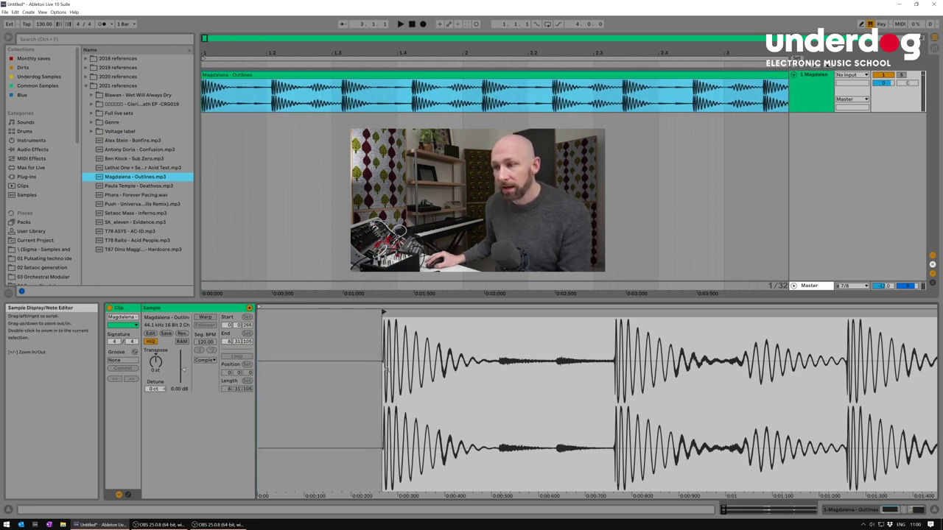
Step: Set the project tempo to 121 BPM so the kicks of the reference clip line up with the beat grid
click(277, 90)
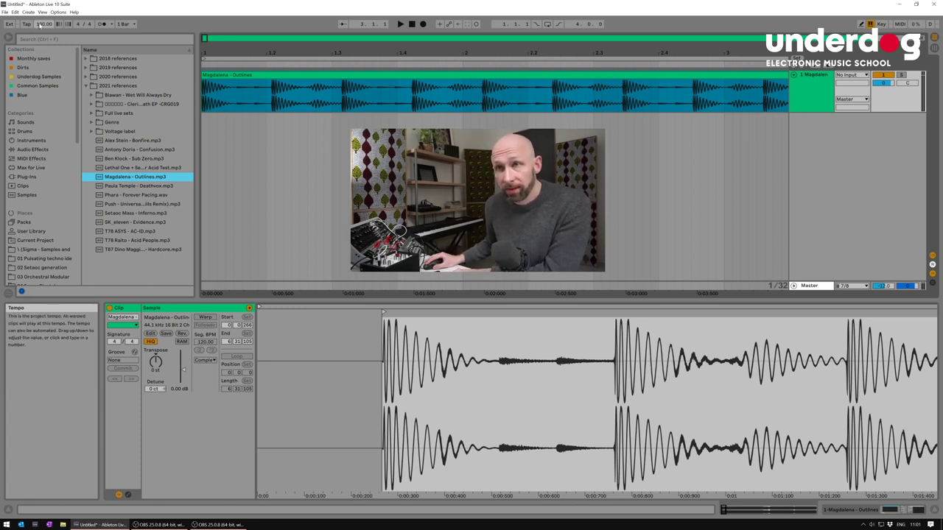
click(39, 24)
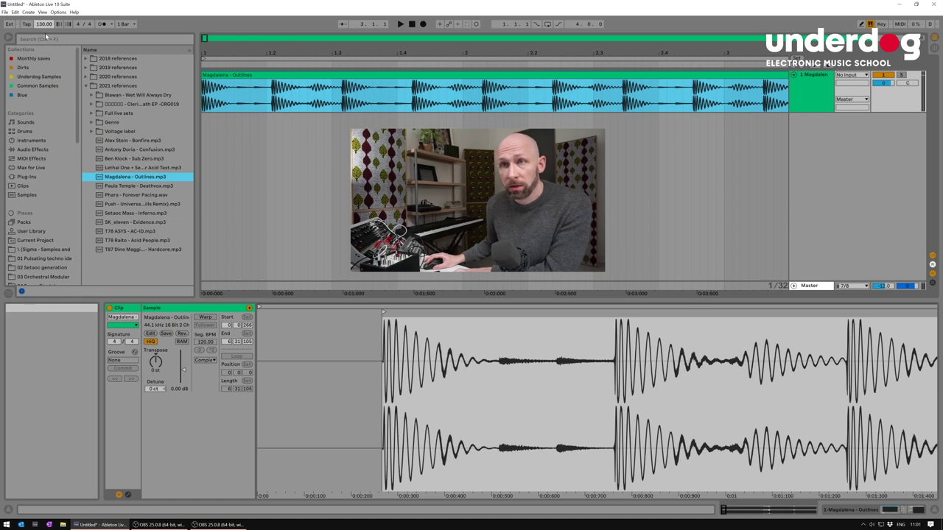
key(Down)
key(Down)
key(Down)
key(Down)
key(Down)
key(Down)
key(Down)
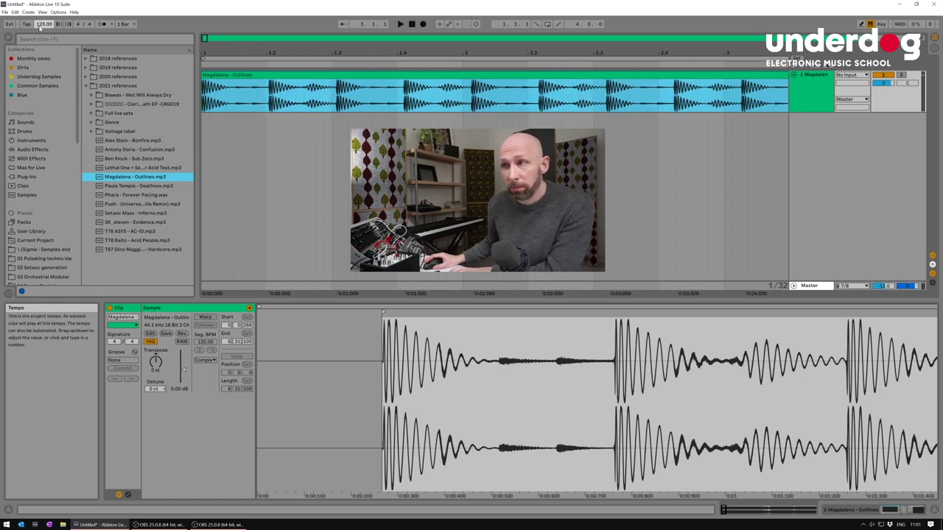
drag(41, 26, 40, 27)
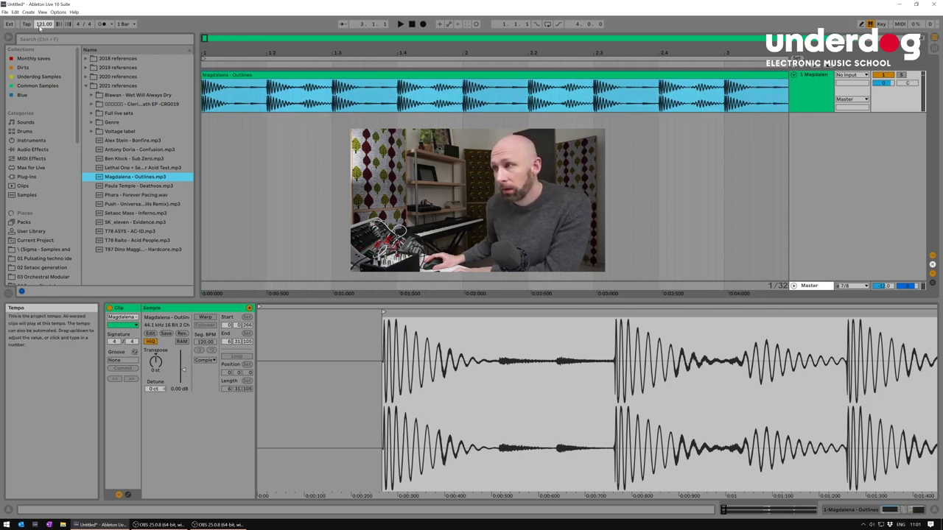
click(263, 88)
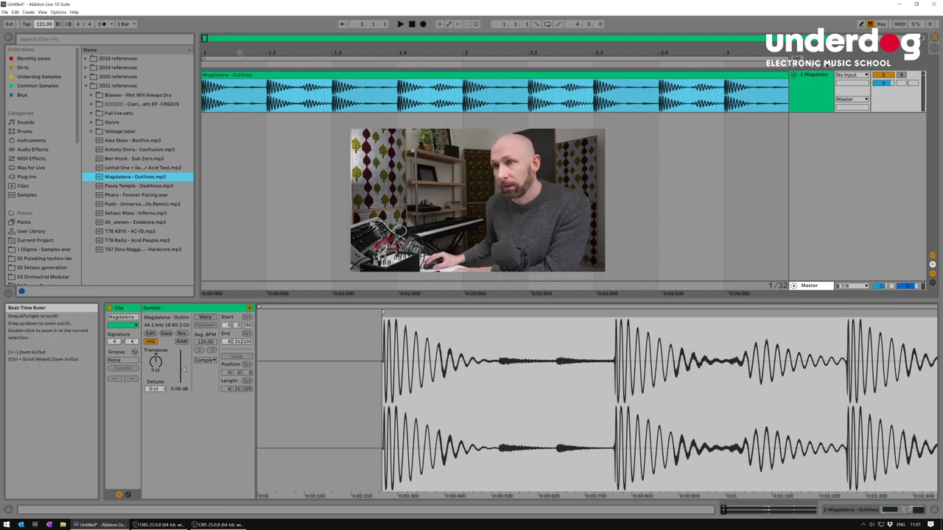
Step: Examine along the whole reference clip whether its kicks and section changes line up with the bar grid
drag(322, 53, 322, 16)
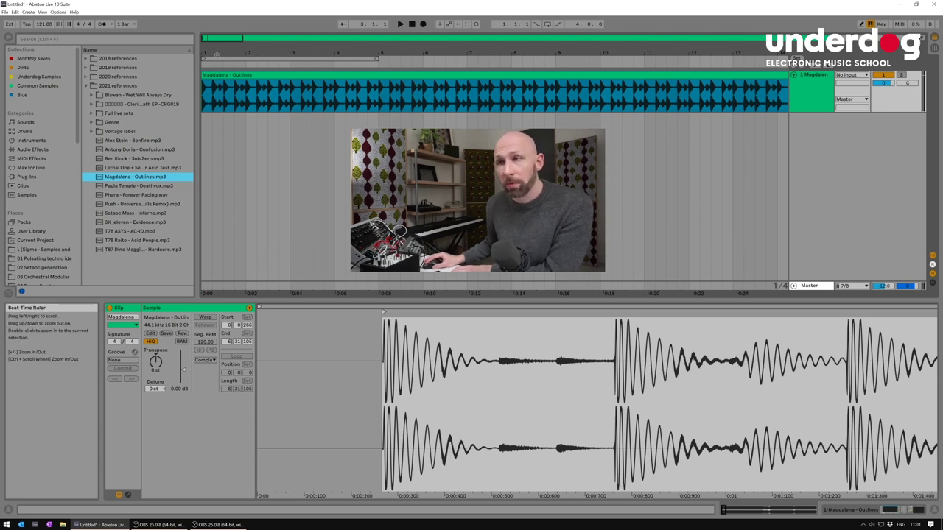
mouse_move(322, 53)
mouse_down()
mouse_move(322, 37)
mouse_move(324, 71)
mouse_up()
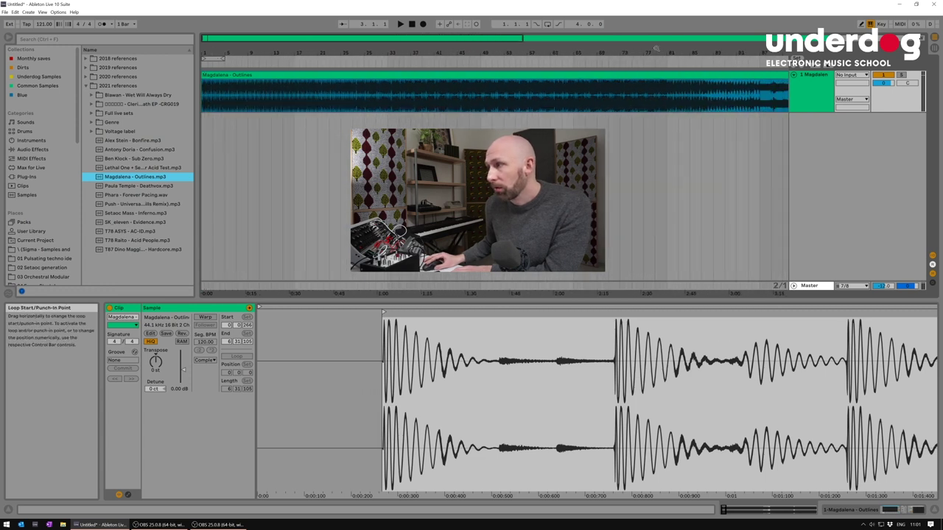
drag(685, 51, 639, 70)
drag(577, 53, 534, 44)
drag(436, 52, 280, 52)
drag(663, 49, 662, 22)
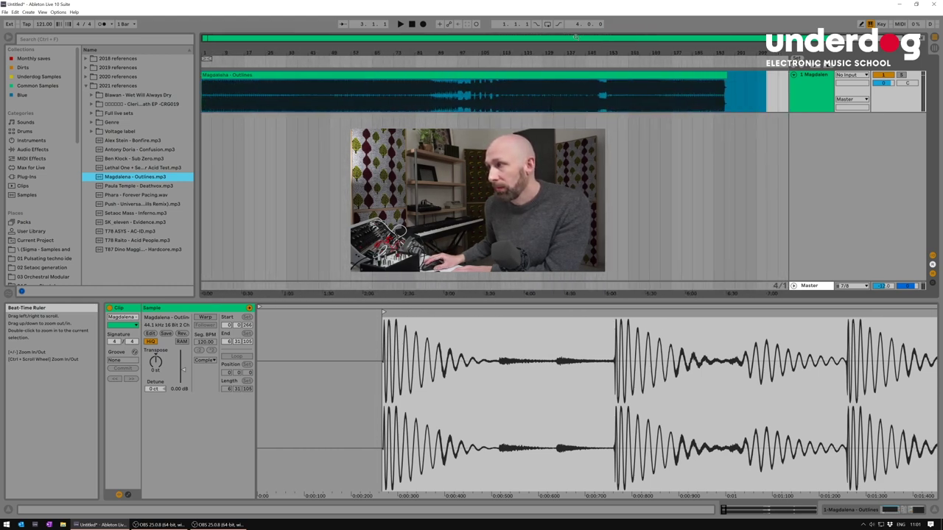
click(246, 92)
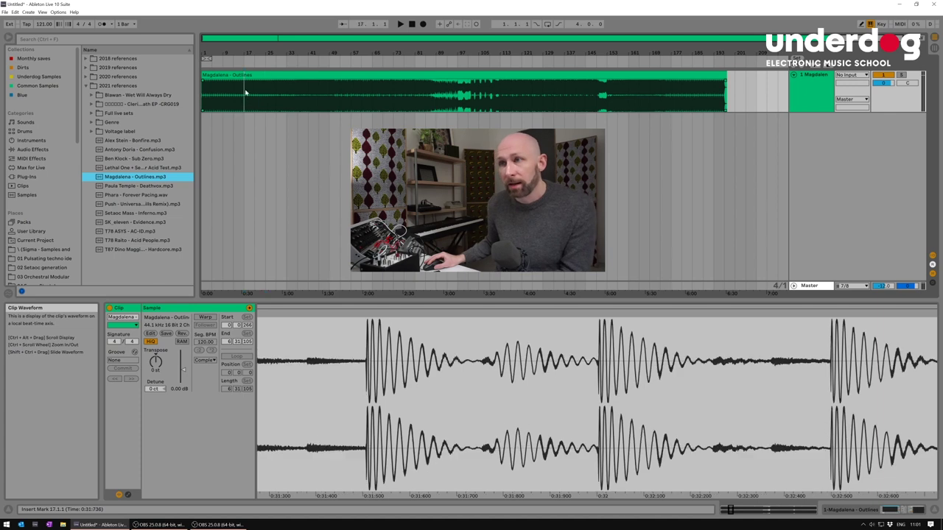
drag(246, 92, 354, 86)
drag(354, 51, 359, 158)
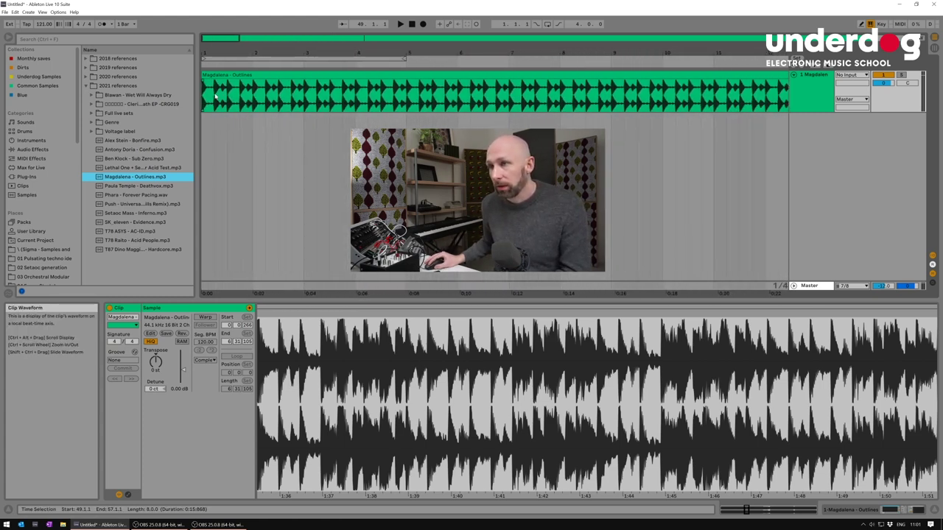
drag(386, 53, 387, 38)
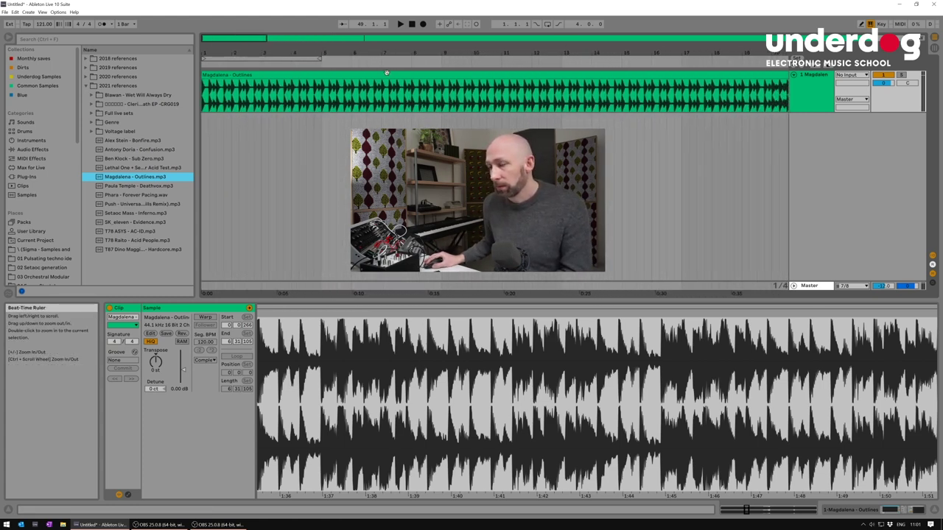
Step: Add a locator named "intro" at bar 1 and one named "break" at bar 85
click(203, 89)
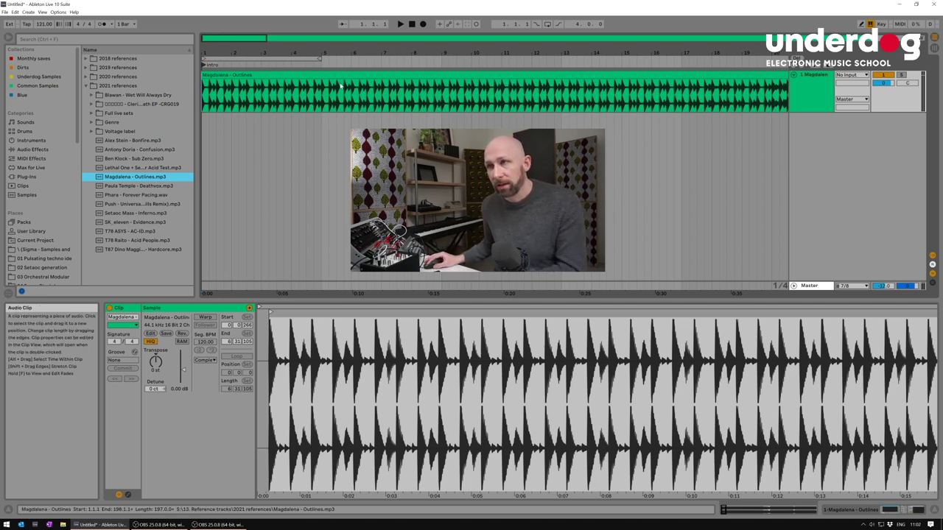
drag(362, 53, 362, 14)
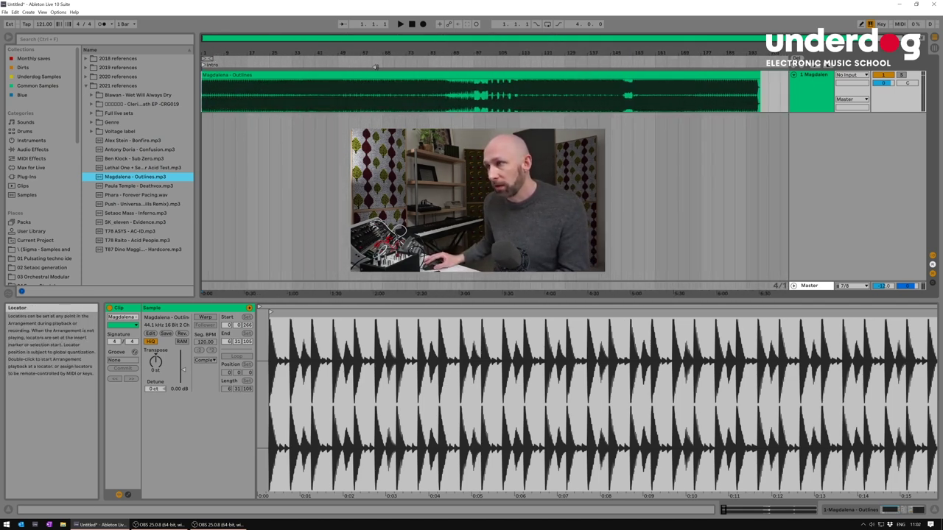
click(439, 88)
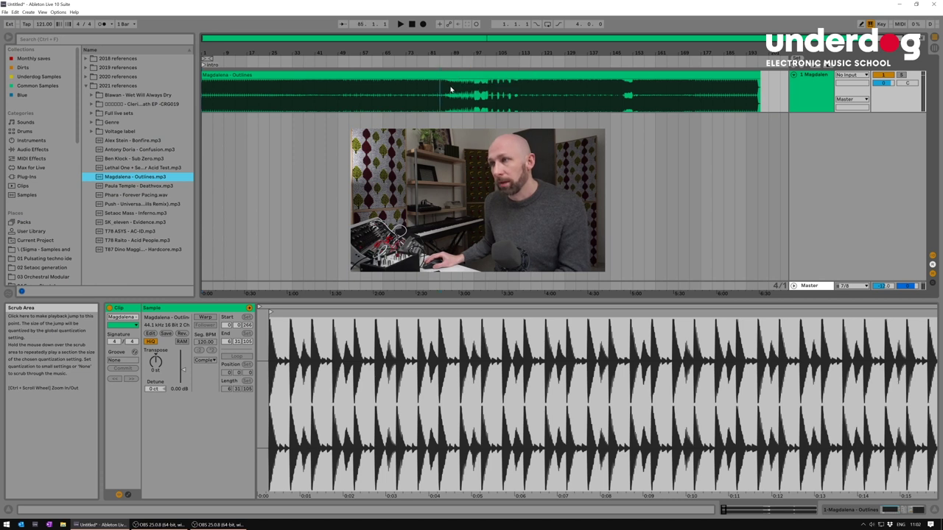
click(450, 90)
text(break)
key(Return)
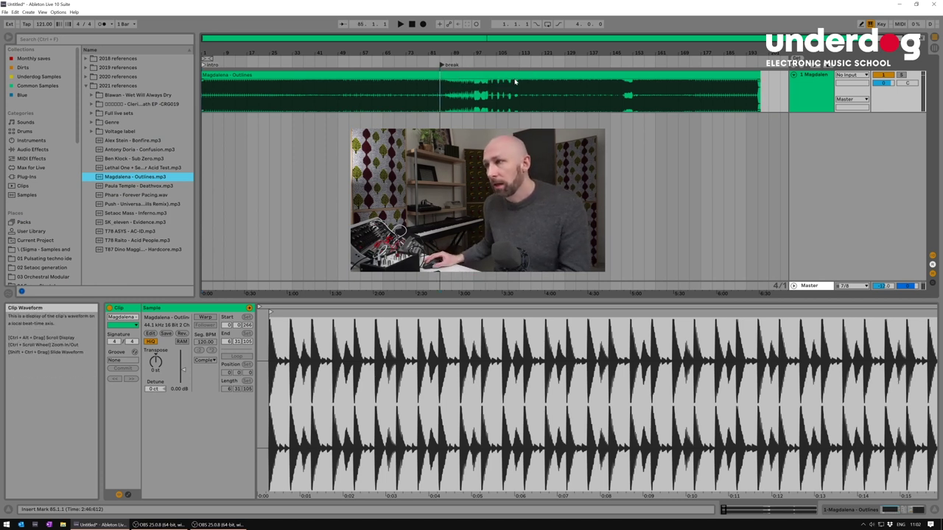
Step: Add a locator named "drop" at bar 113, where the beat returns after the break
right_click(519, 62)
click(528, 89)
text(dro)
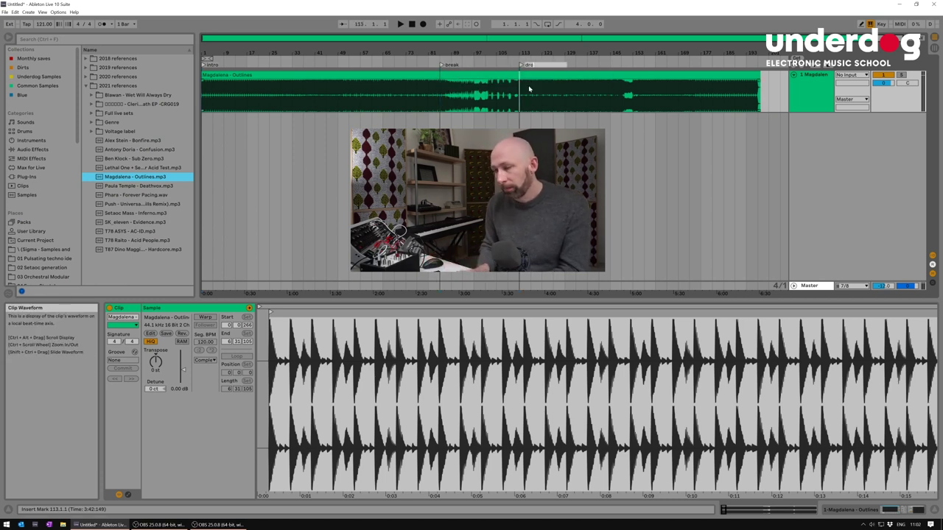
text(p)
key(Return)
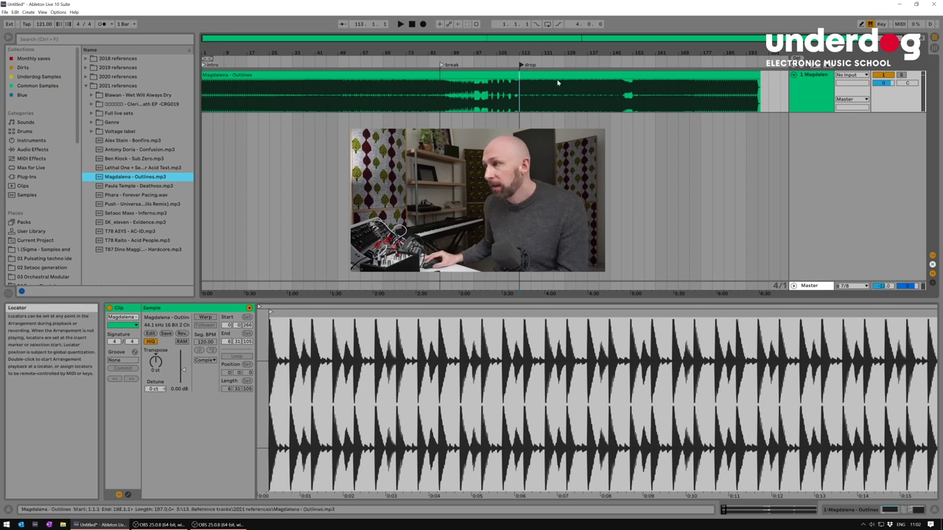
Step: Add a locator named "break2" at bar 149, at the start of the second short break
right_click(621, 65)
click(626, 74)
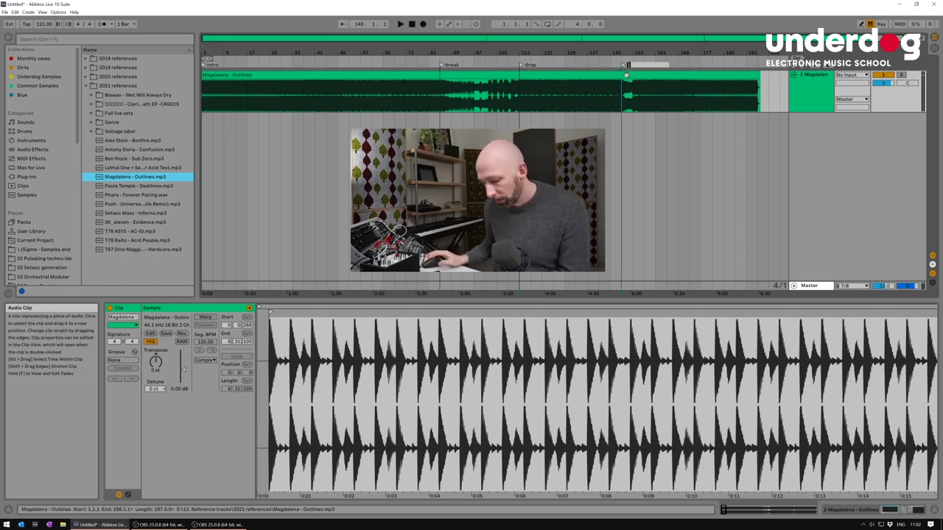
text(break)
key(Return)
right_click(632, 66)
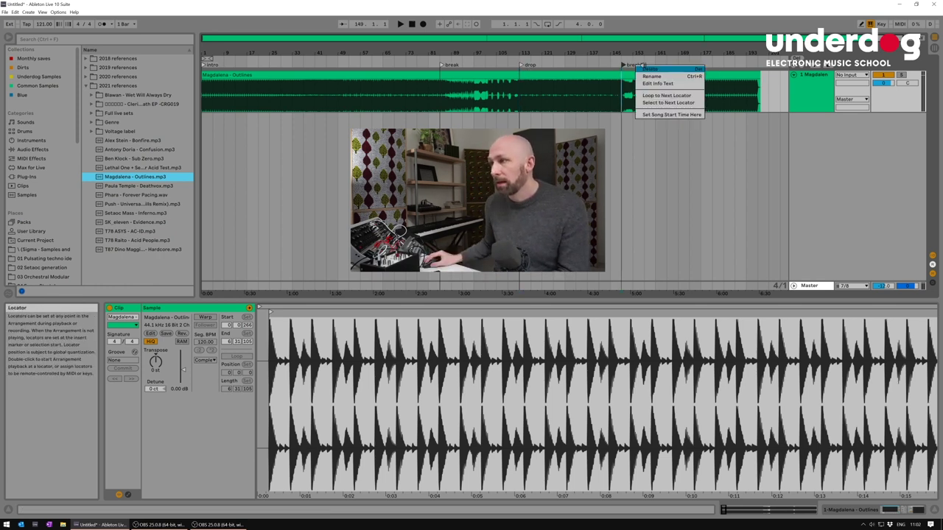
click(583, 63)
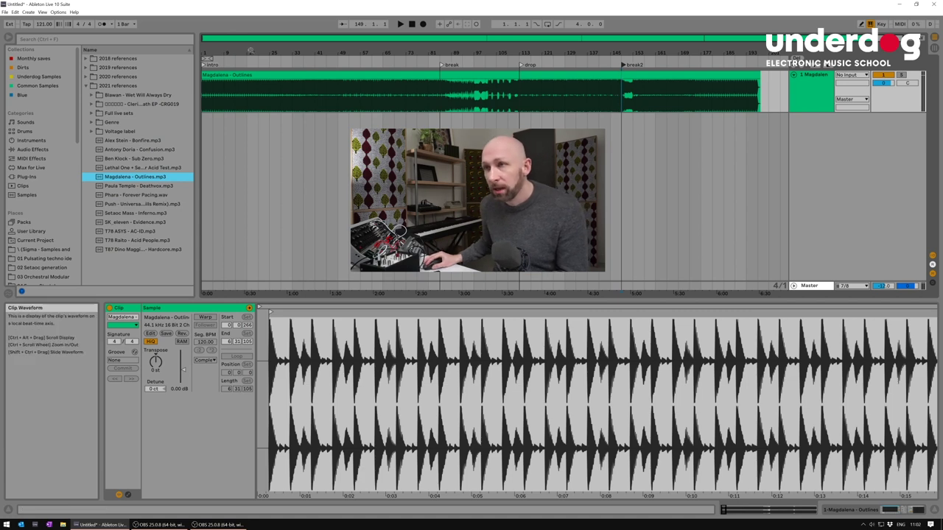
drag(250, 51, 319, 98)
click(326, 105)
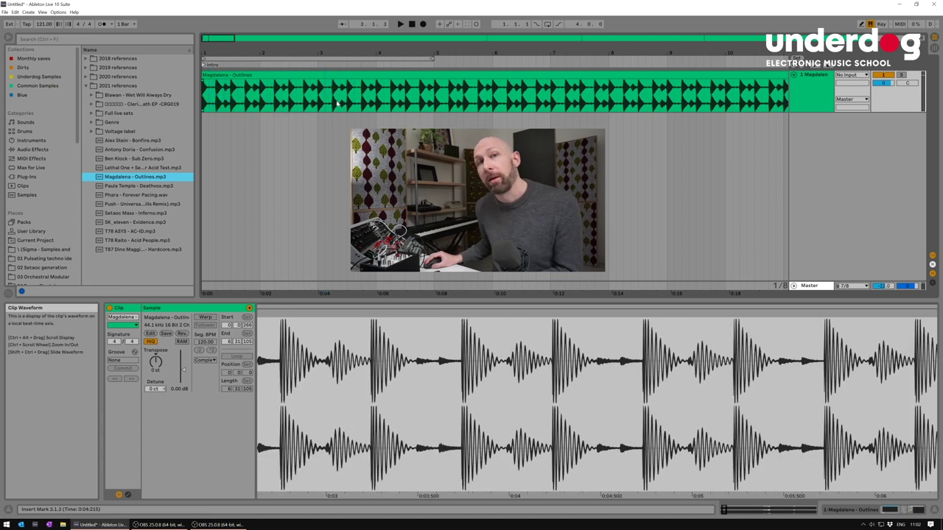
right_click(204, 65)
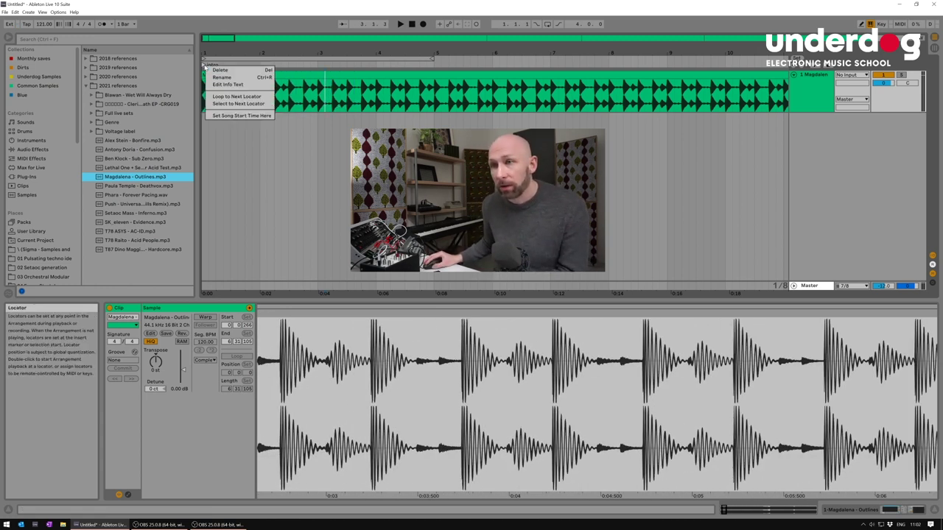
click(220, 69)
click(397, 98)
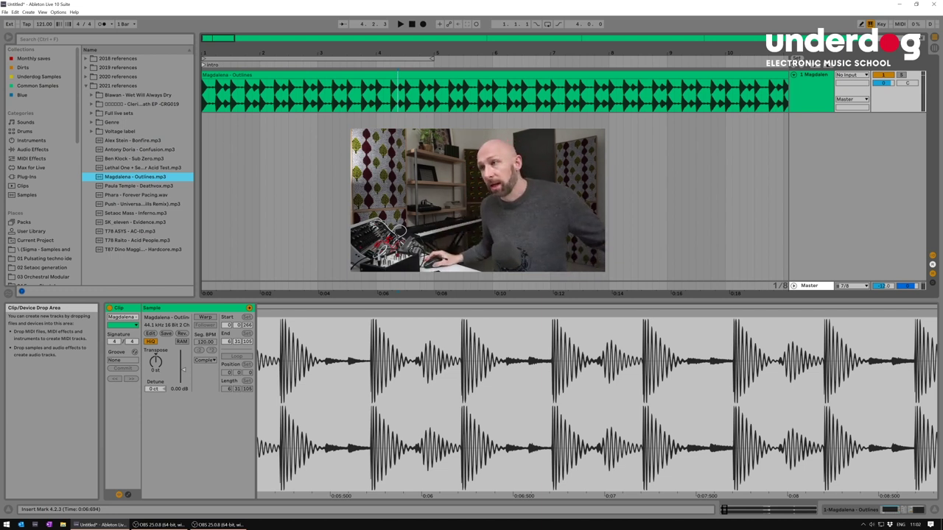
Step: Play the reference track from bar 1 to beyond bar 33, listening for new elements and changes along the bar grid
click(205, 98)
key(space)
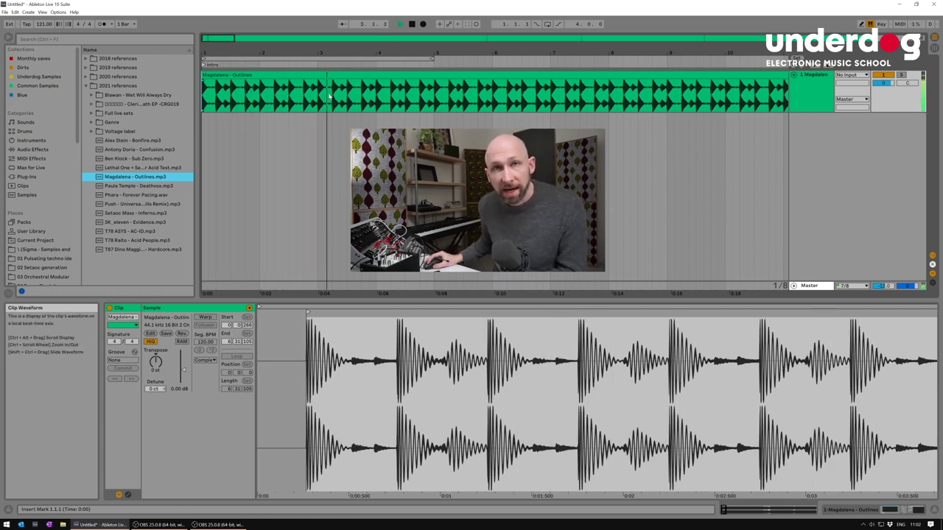
drag(330, 53, 329, 26)
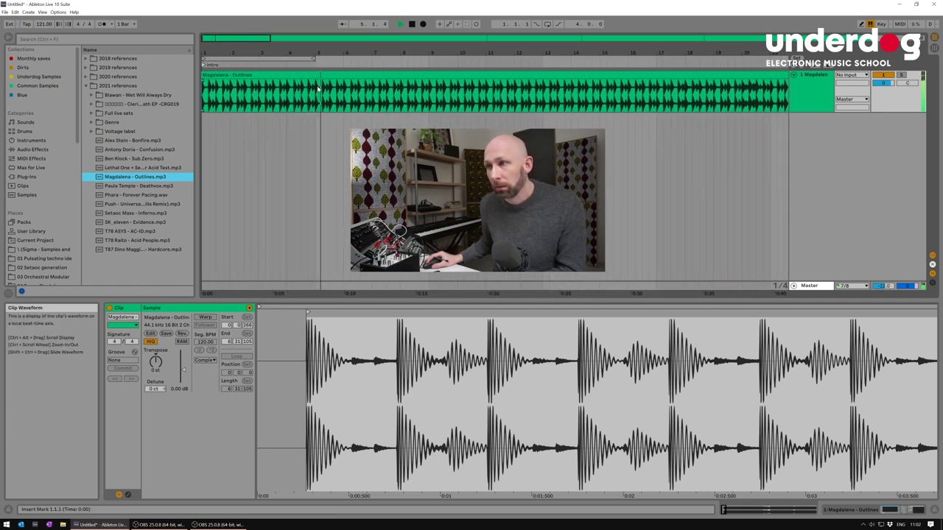
drag(415, 59, 415, 37)
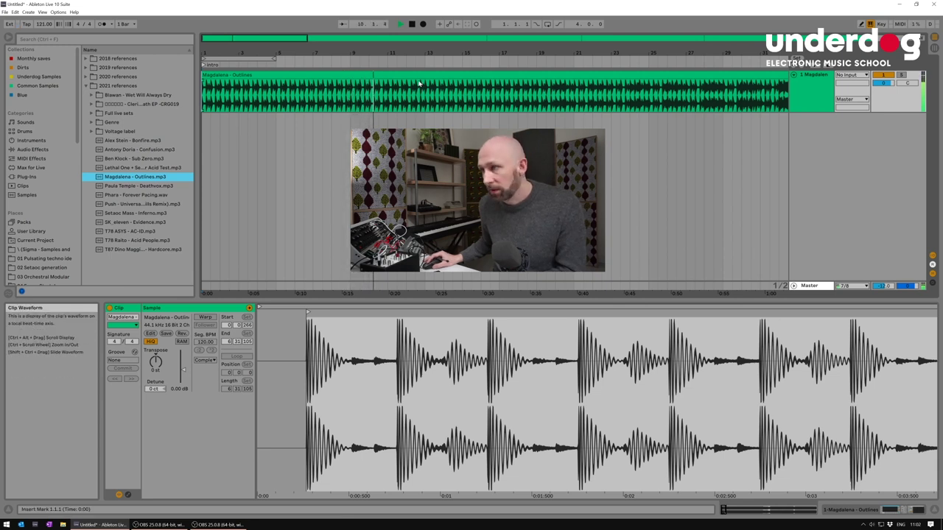
key(space)
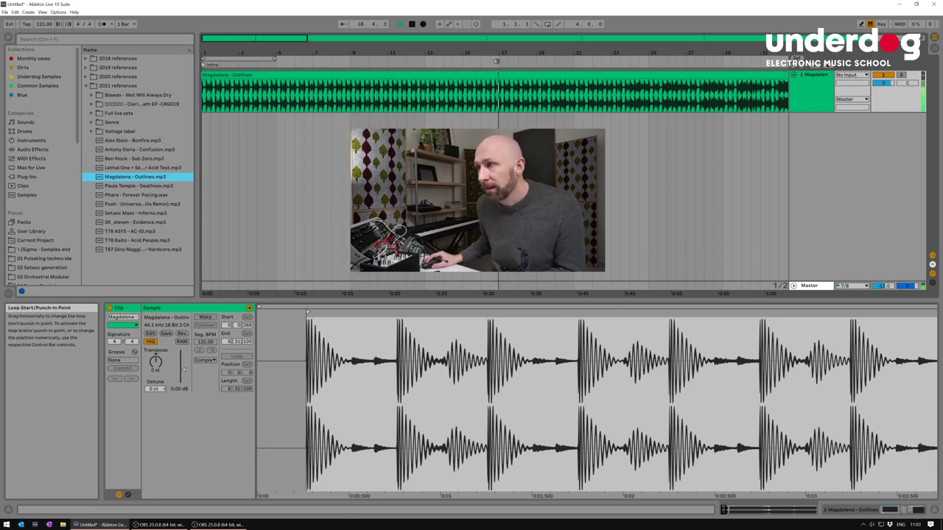
click(503, 65)
click(572, 64)
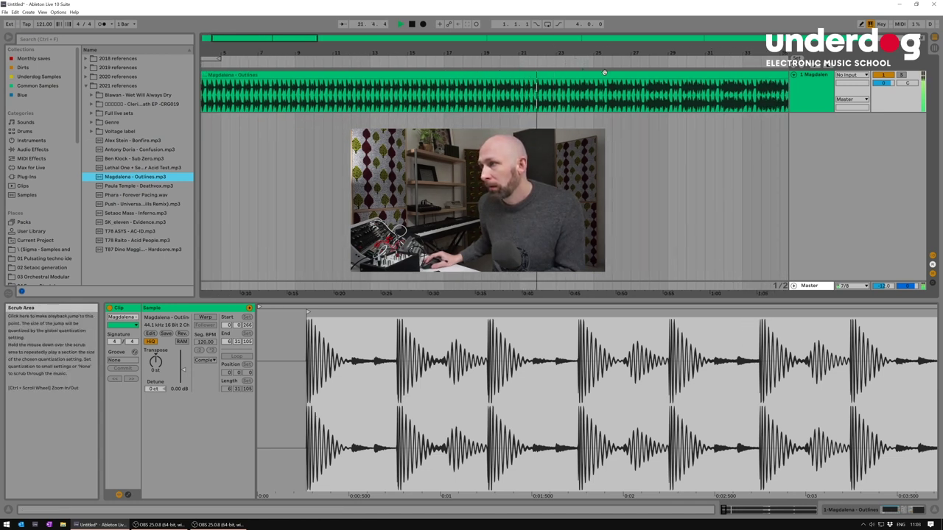
click(595, 64)
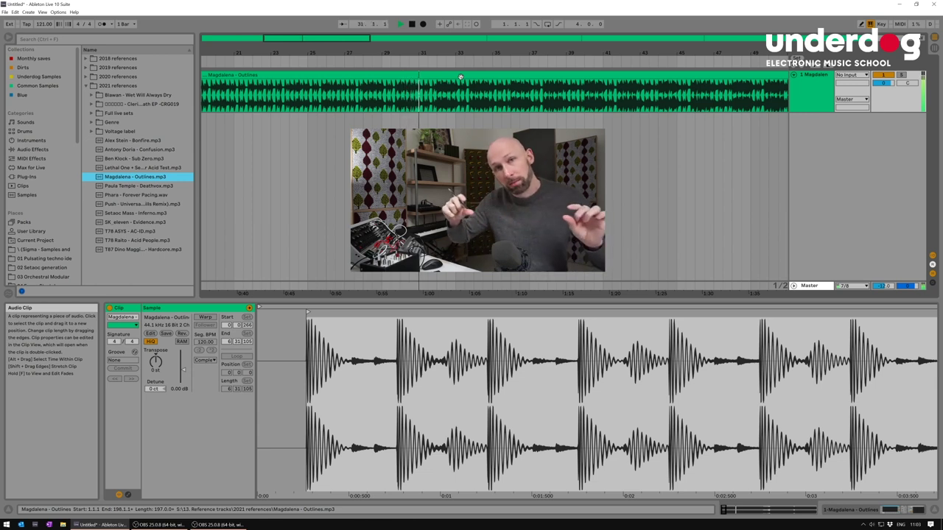
drag(497, 53, 418, 51)
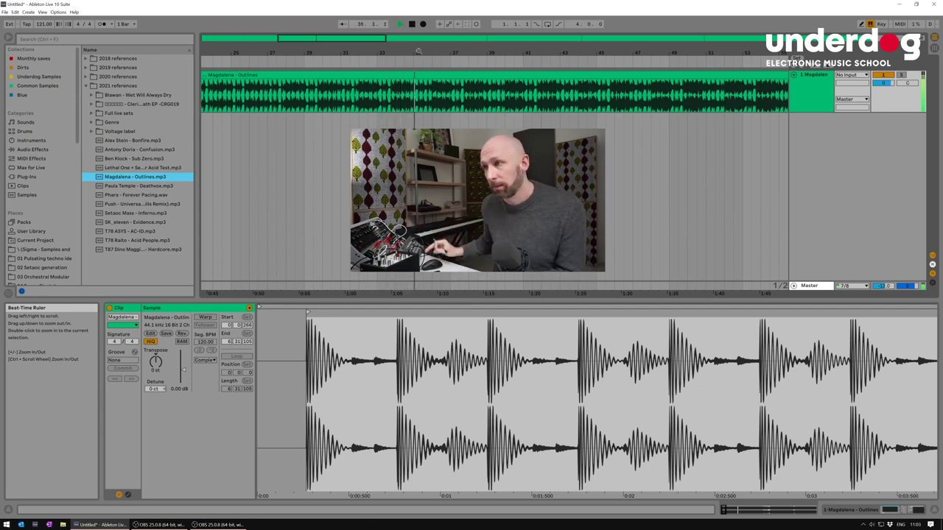
mouse_move(602, 47)
mouse_down()
mouse_move(602, 38)
mouse_move(442, 21)
mouse_up()
key(space)
Step: Examine the reference waveform from bar 49 onward, highlighting bars 49 to 67 and inspecting the stretch between the "break" and "drop" locators
click(445, 95)
drag(398, 95, 471, 95)
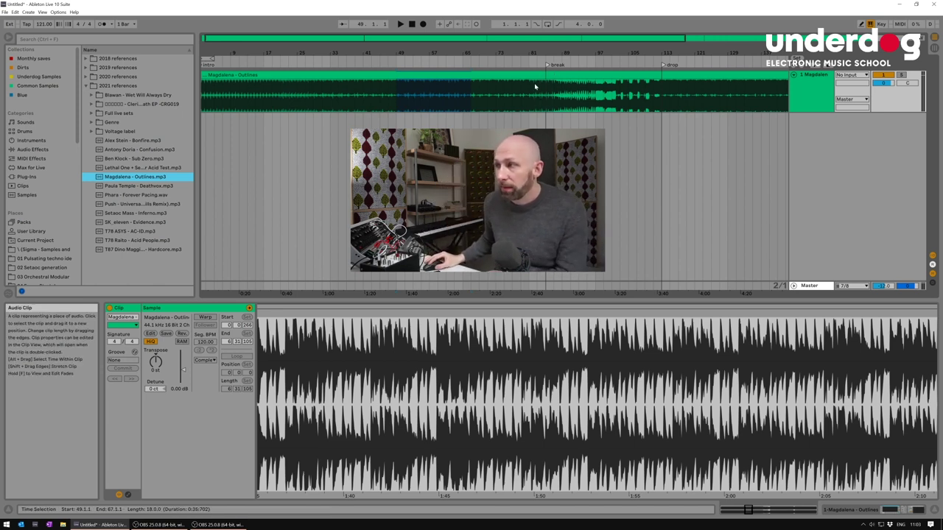
drag(553, 88, 597, 94)
click(596, 94)
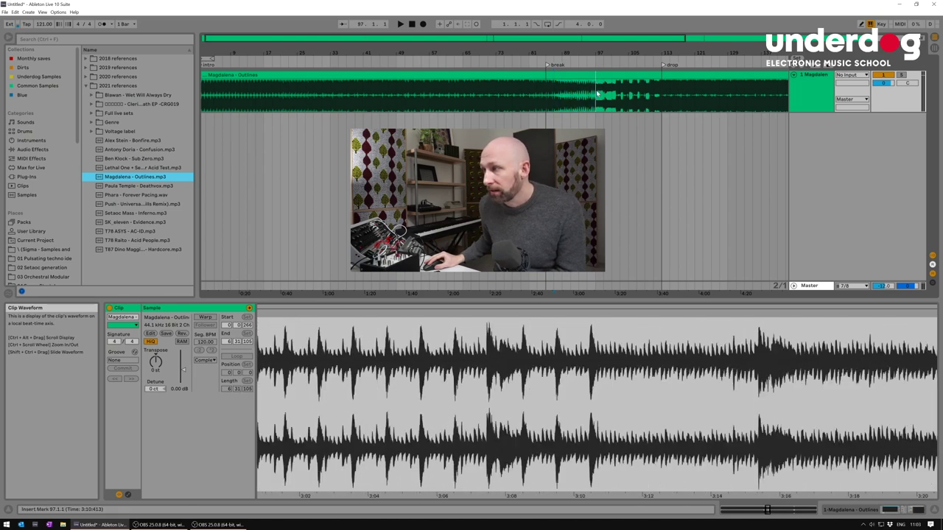
drag(609, 51, 546, 95)
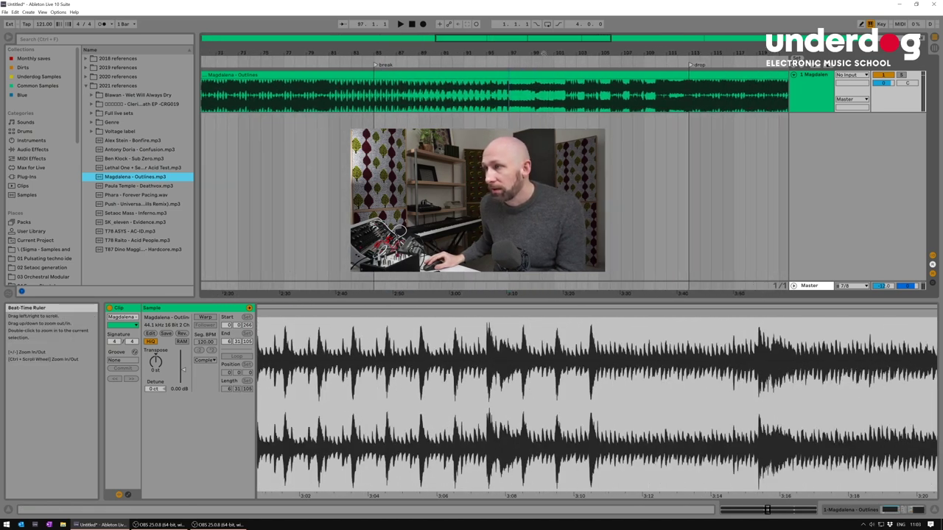
click(376, 92)
drag(376, 92, 686, 98)
click(521, 96)
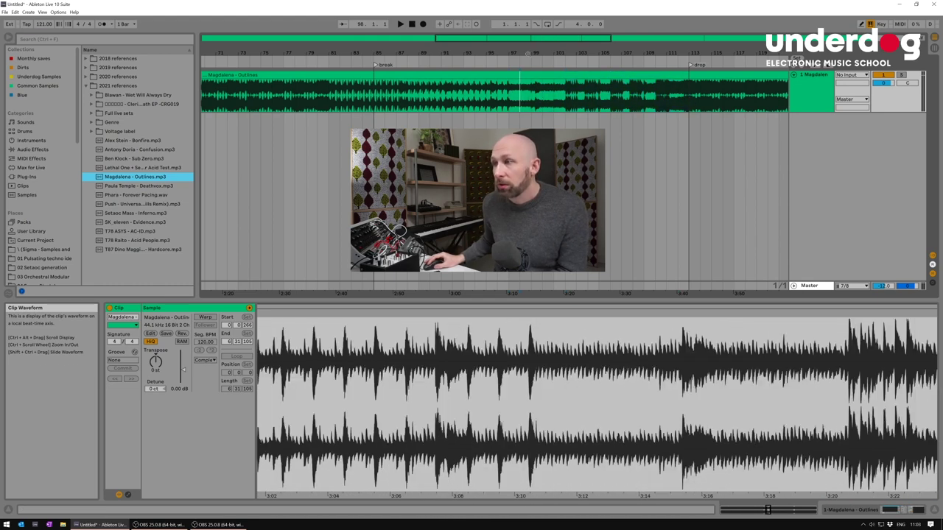
drag(520, 56, 478, 52)
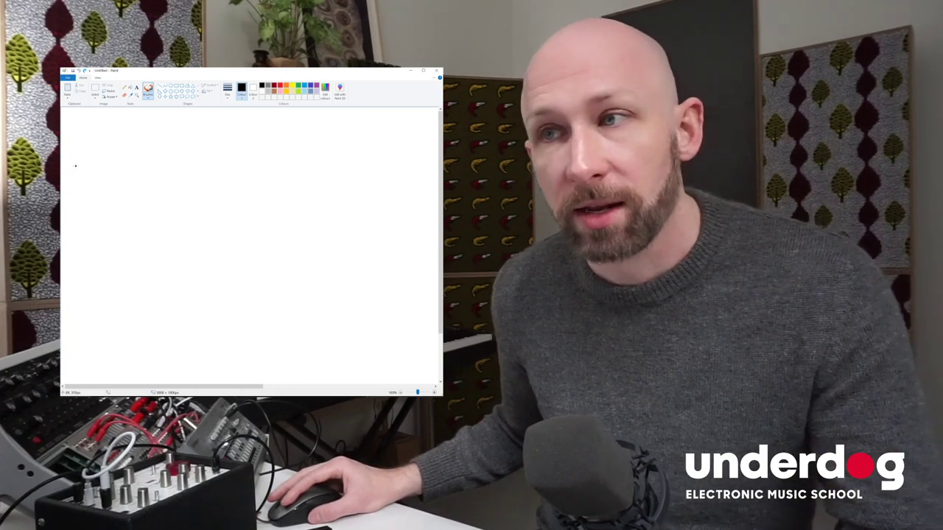
Step: In Paint, sketch a row of six symbol groups representing successive track sections, using comb shapes, straight lines, waves and dots
mouse_move(74, 167)
mouse_down()
mouse_move(99, 167)
mouse_move(104, 177)
mouse_up()
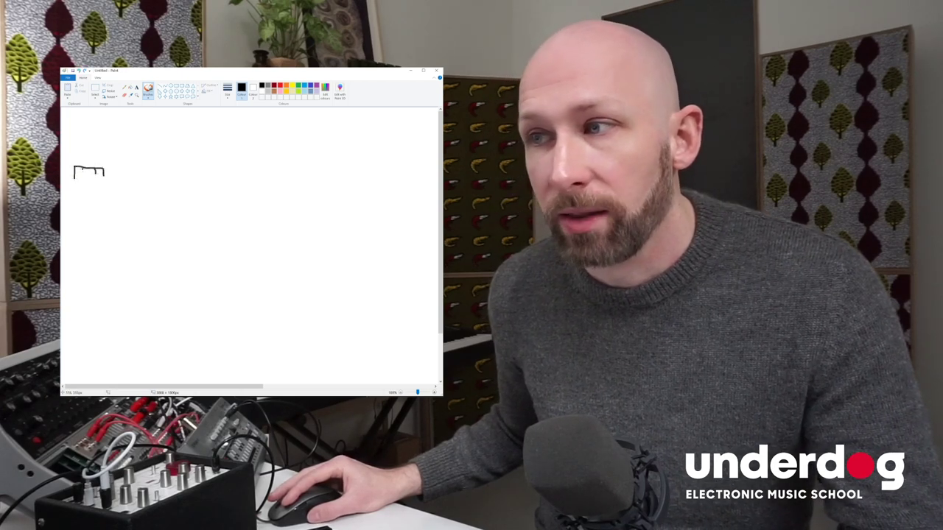
mouse_move(77, 150)
mouse_down()
mouse_move(75, 159)
mouse_move(105, 153)
mouse_move(83, 160)
mouse_move(124, 168)
mouse_move(123, 178)
mouse_move(142, 178)
mouse_move(141, 164)
mouse_move(151, 164)
mouse_move(151, 140)
mouse_move(129, 147)
mouse_move(129, 132)
mouse_move(150, 136)
mouse_move(135, 156)
mouse_move(200, 168)
mouse_move(200, 177)
mouse_move(184, 159)
mouse_move(198, 151)
mouse_move(176, 158)
mouse_move(288, 155)
mouse_up()
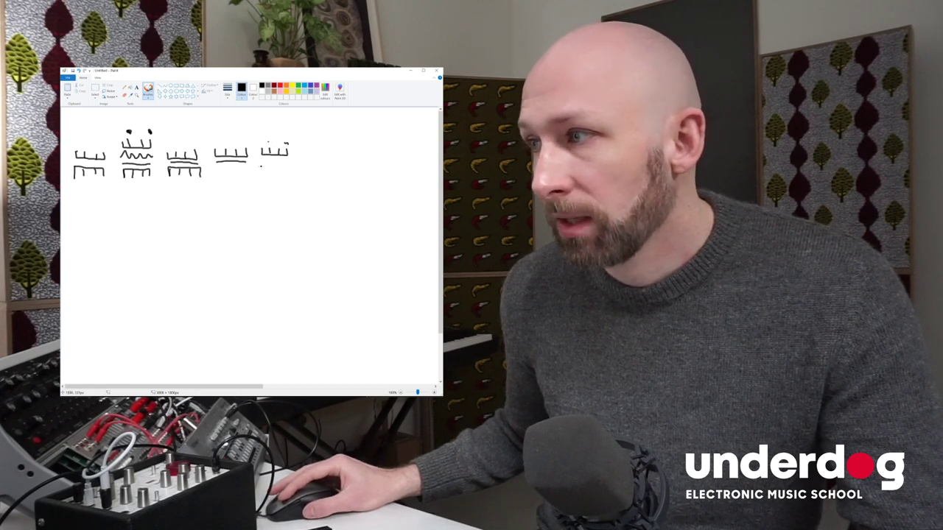
click(266, 167)
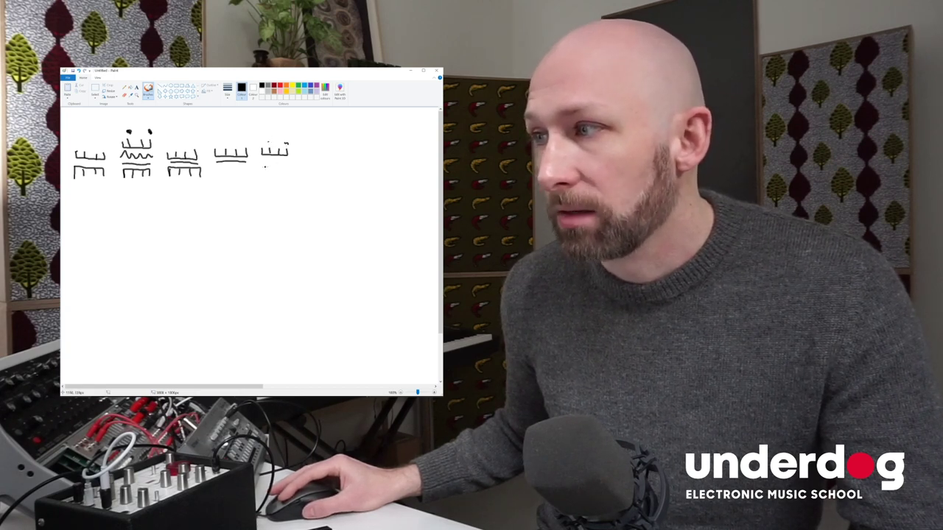
mouse_move(285, 166)
mouse_down()
mouse_move(332, 155)
mouse_move(307, 164)
mouse_move(331, 173)
mouse_move(321, 171)
mouse_move(328, 157)
mouse_up()
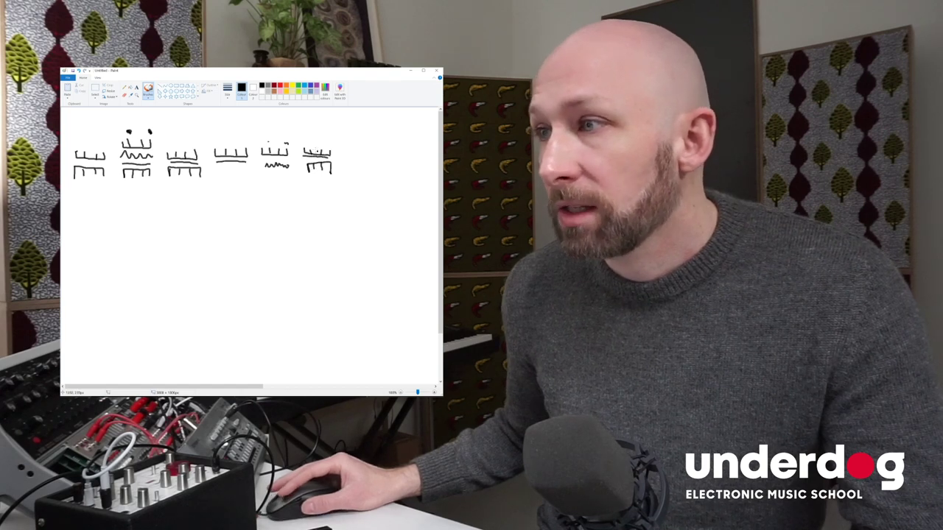
click(314, 142)
click(332, 140)
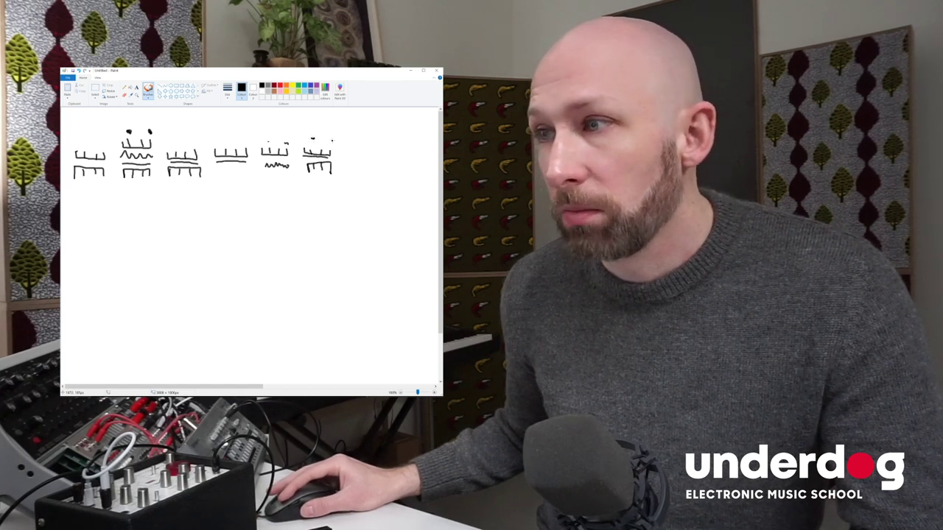